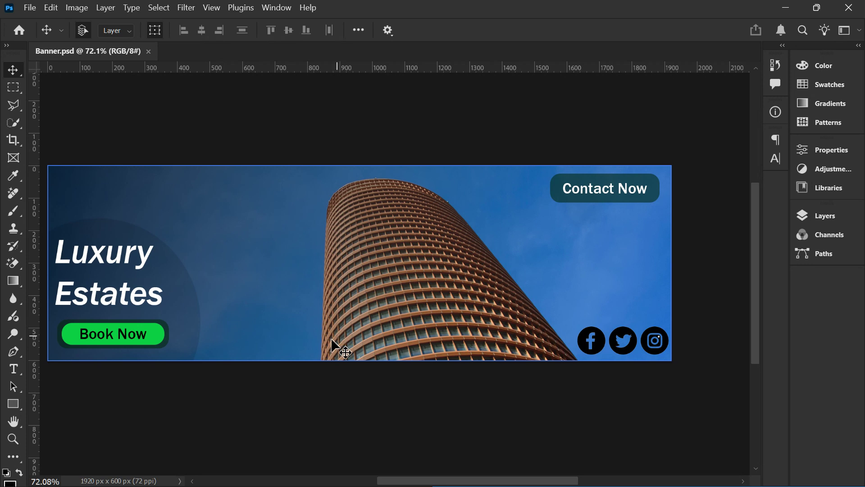
scroll(319, 382, "down", 1)
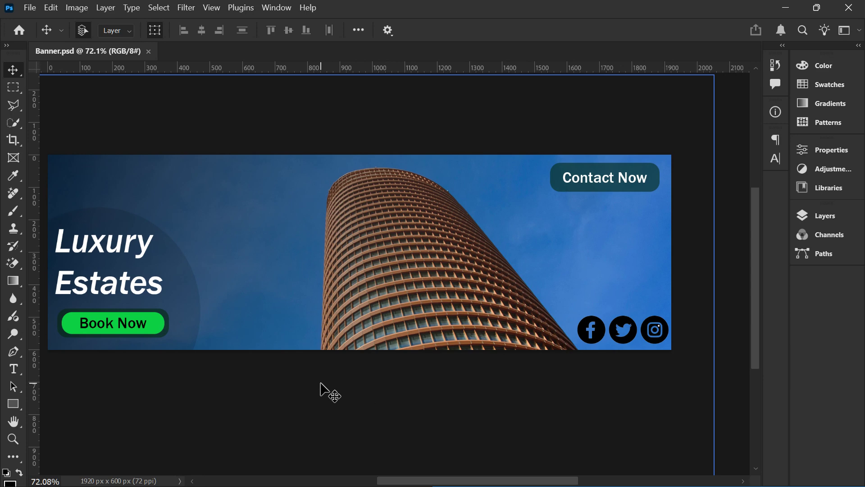
scroll(320, 433, "left", 1)
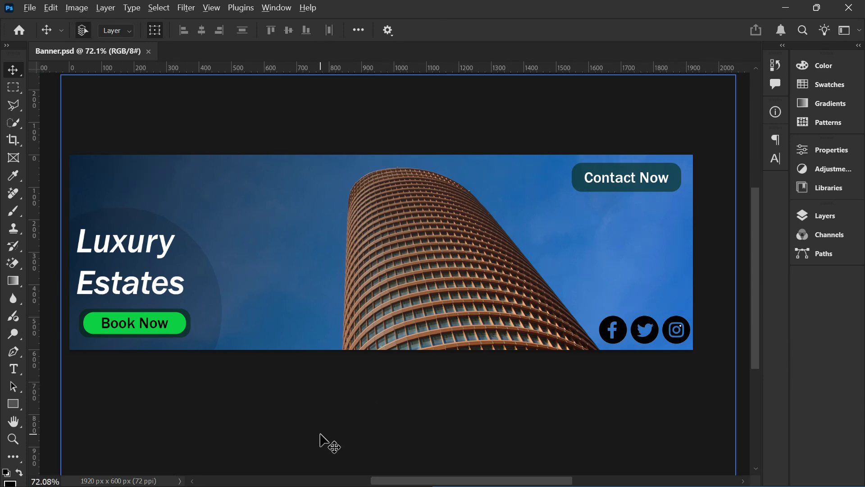
scroll(321, 433, "up", 1)
scroll(320, 433, "down", 1)
scroll(320, 434, "left", 2)
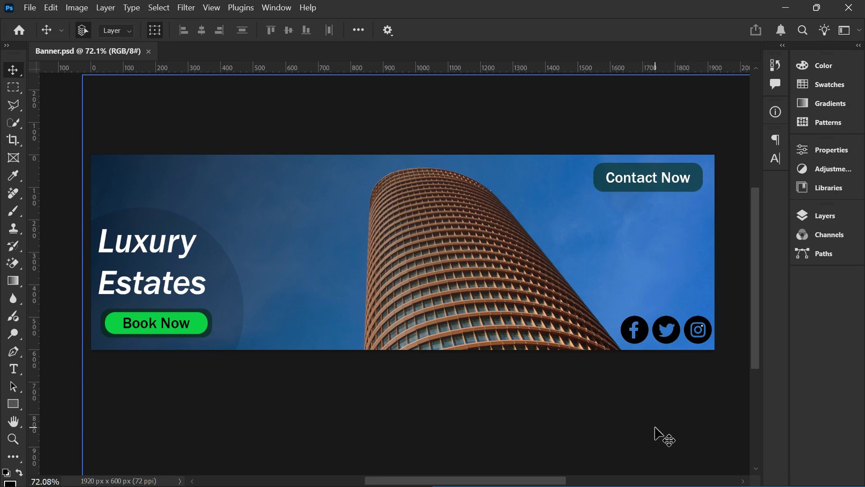
Step: Examine the new-document settings for the recent 1920 x 600 px, 72 ppi preset and close them without creating a file
left_click(30, 7)
left_click(53, 33)
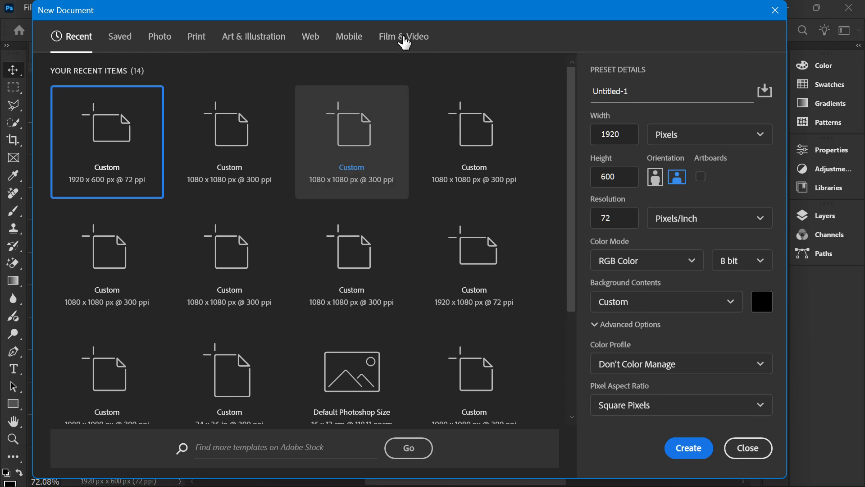
left_click_drag(403, 10, 409, 22)
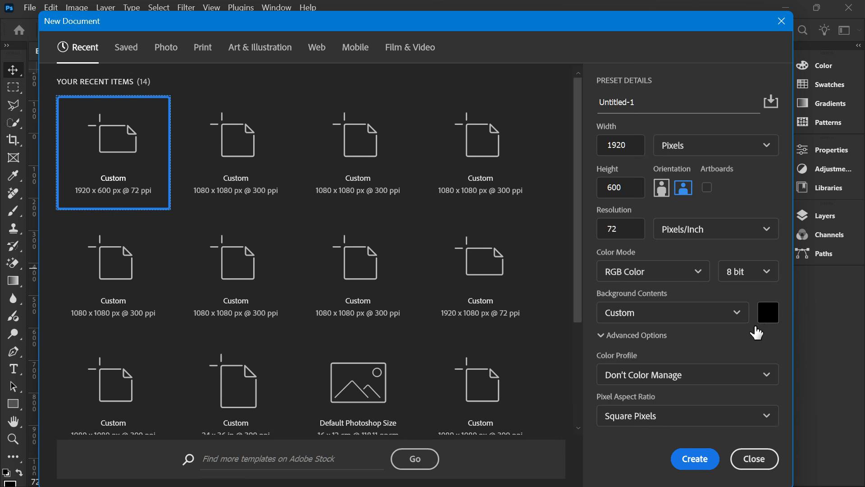
left_click(736, 460)
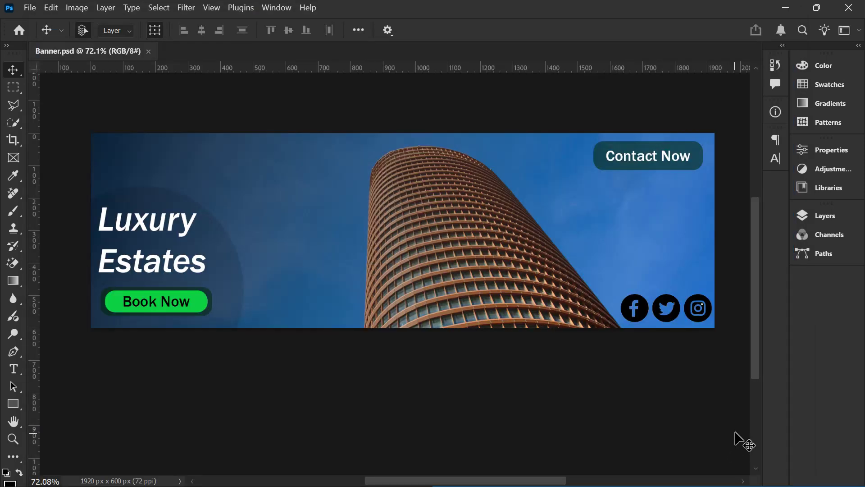
Step: Display the layer list and hide every layer above the Background, from Layer 1 down to the building photo
left_click(819, 215)
left_click(640, 274)
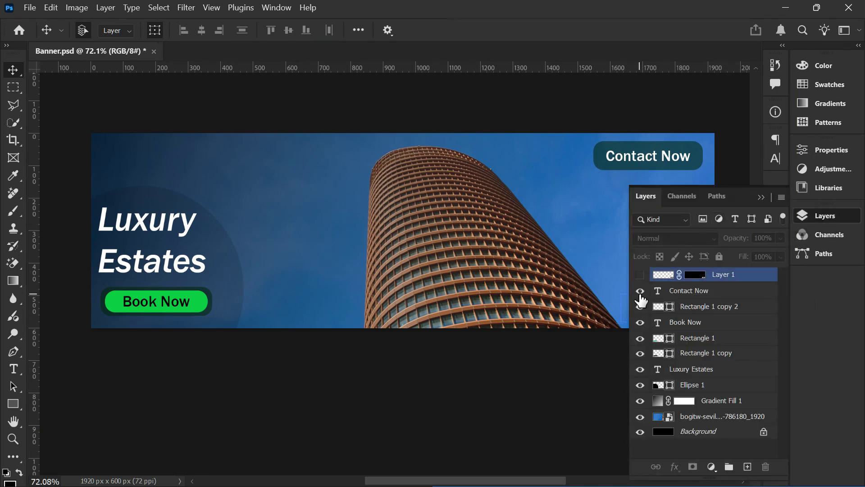
left_click(640, 293)
left_click(640, 322)
left_click(639, 307)
left_click(639, 338)
left_click(640, 352)
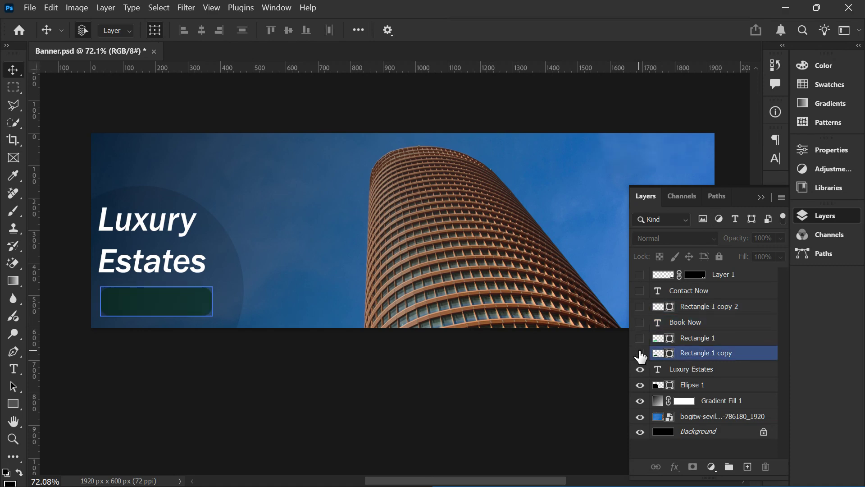
left_click(640, 352)
left_click(640, 369)
left_click(640, 385)
left_click(640, 401)
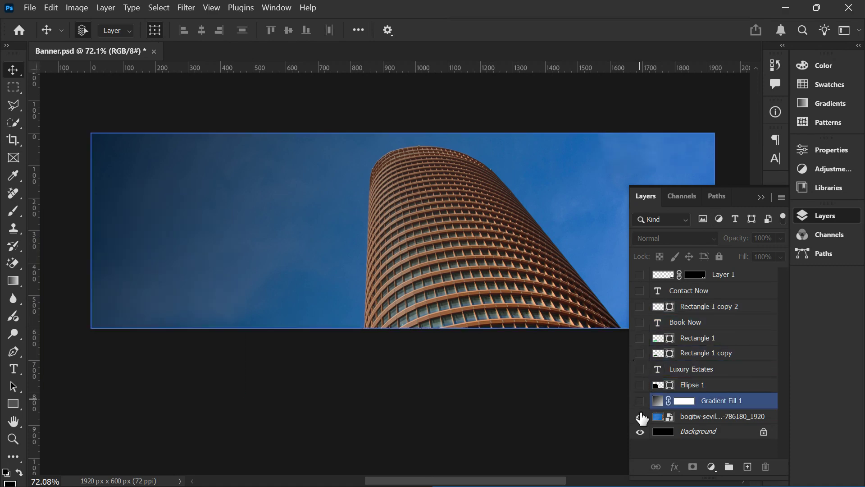
left_click(640, 416)
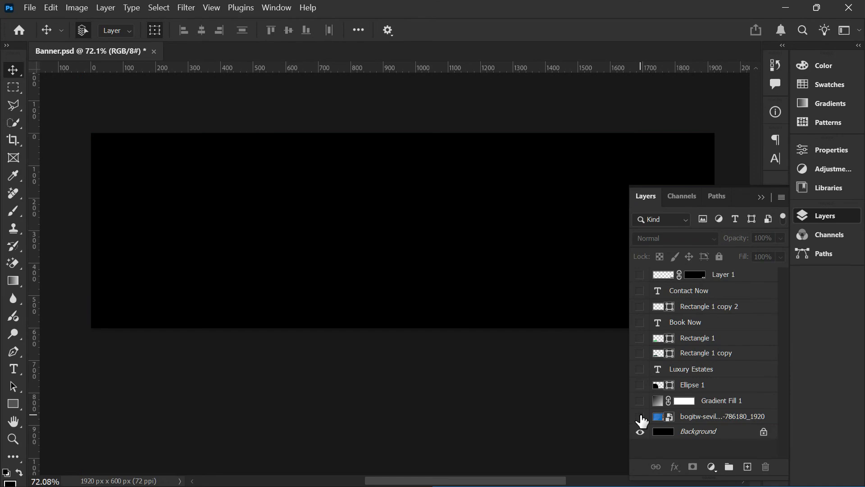
Step: Make the building photo and the Ellipse 1 layer visible again
left_click(640, 416)
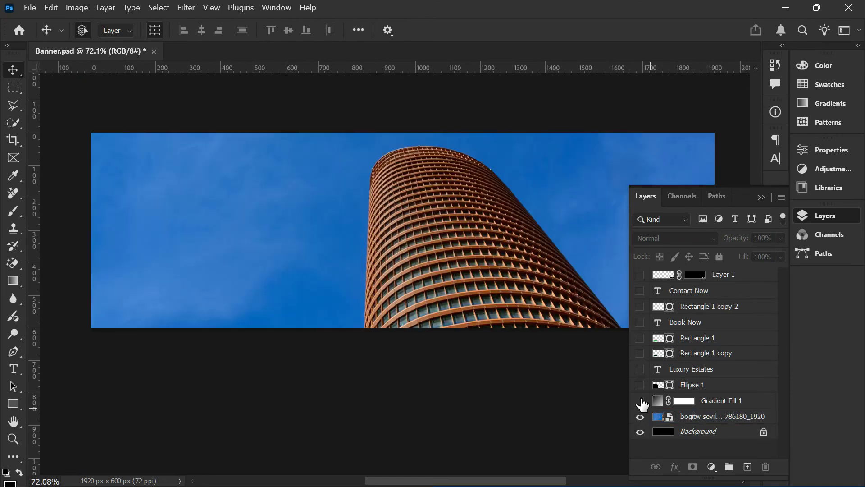
left_click(667, 420)
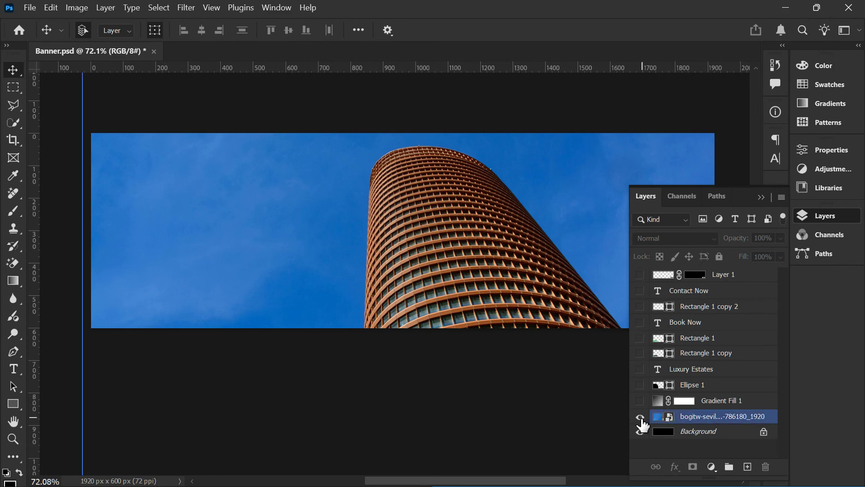
left_click(640, 391)
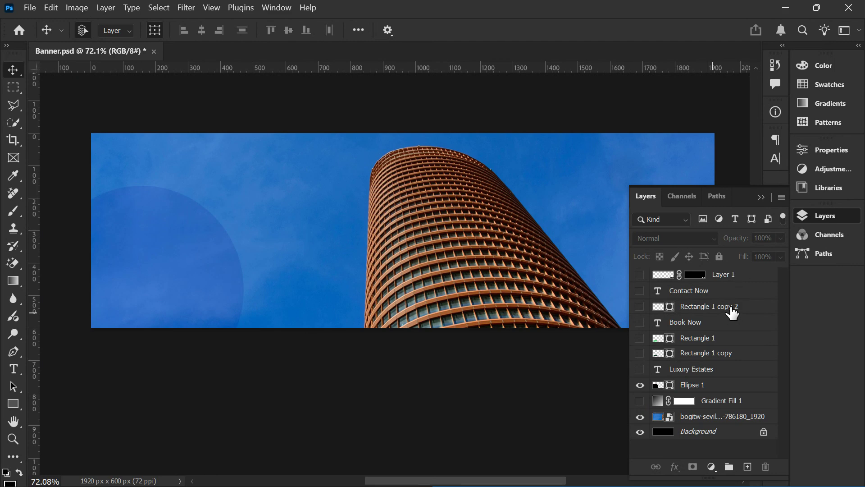
Step: Set the opacity of the Ellipse 1 layer to 20% and deselect the layer
left_click(711, 388)
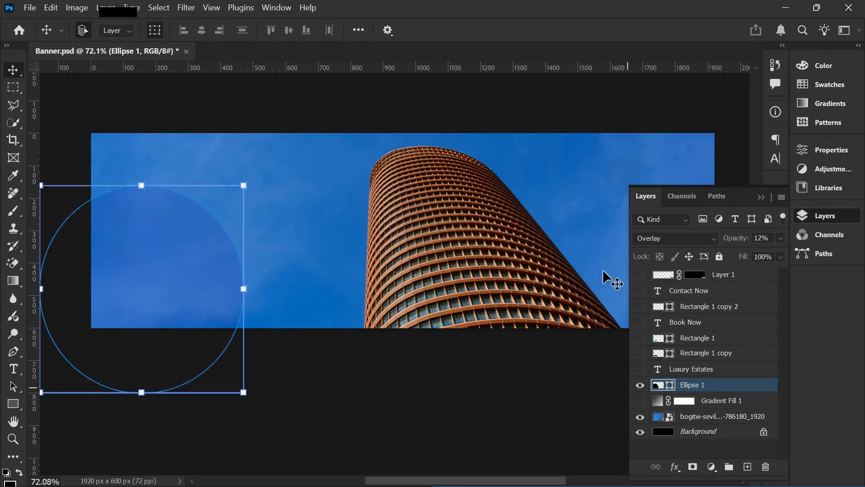
left_click(777, 238)
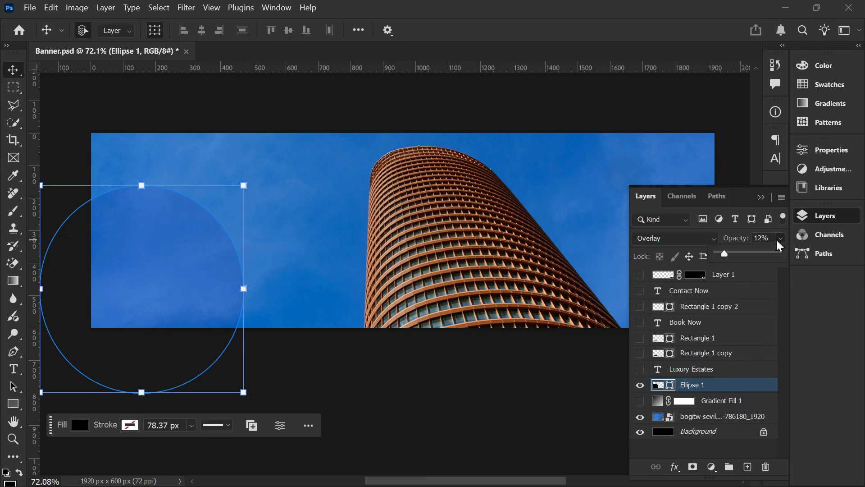
left_click(761, 253)
left_click_drag(759, 256, 732, 287)
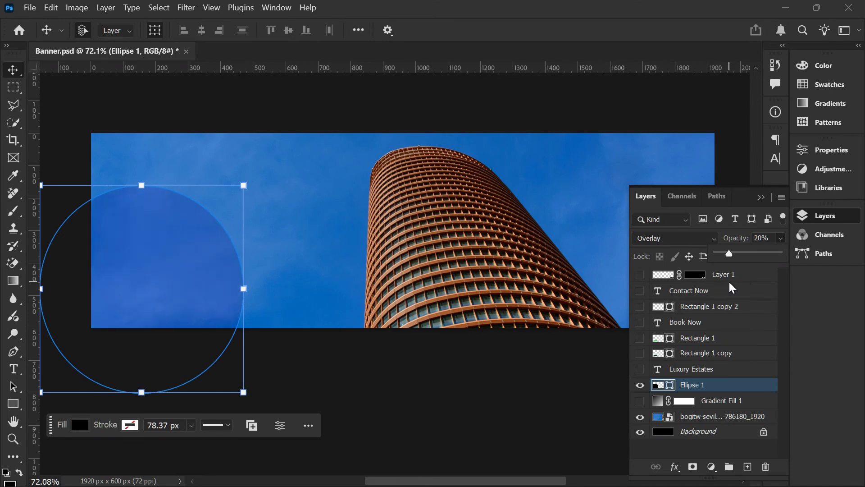
left_click(699, 449)
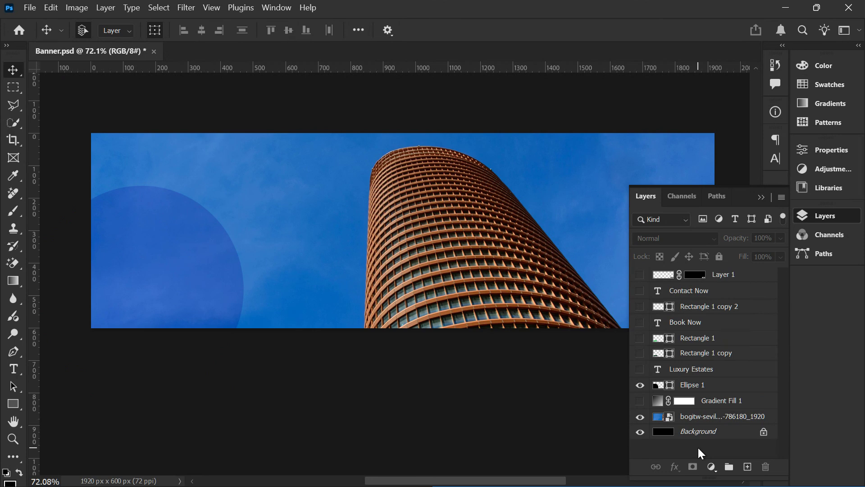
Step: Make the Luxury Estates text layer visible over the circle
left_click(703, 416)
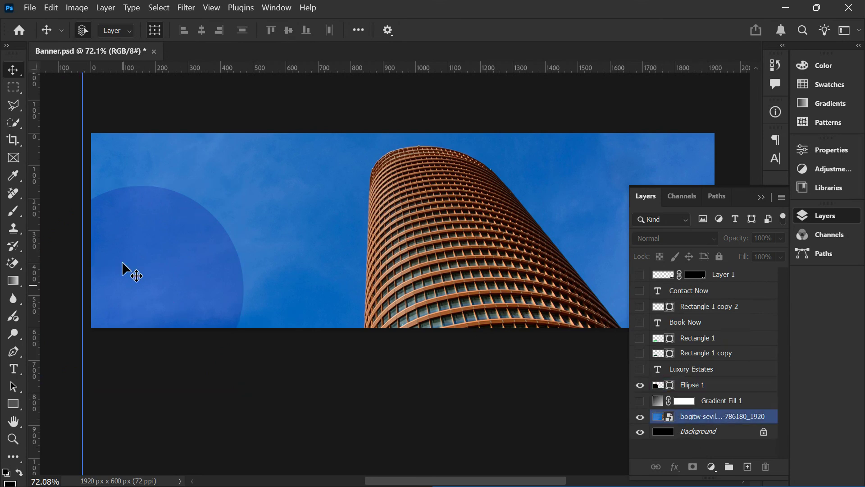
left_click(211, 298)
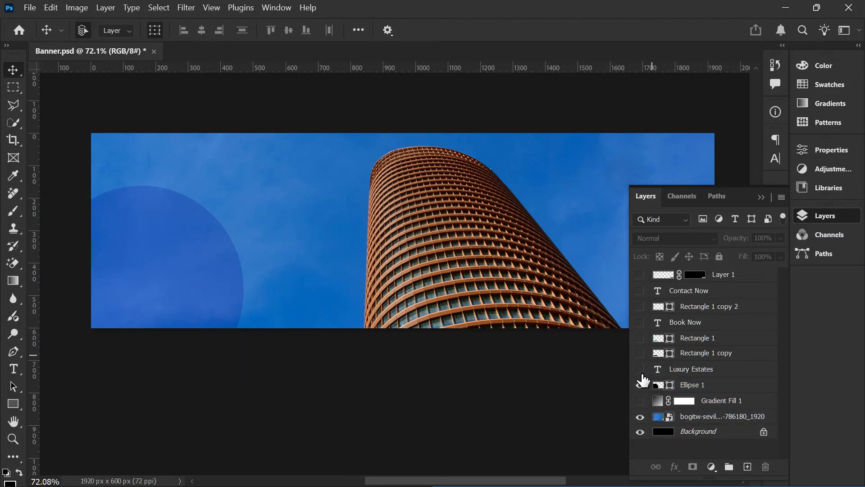
left_click(640, 369)
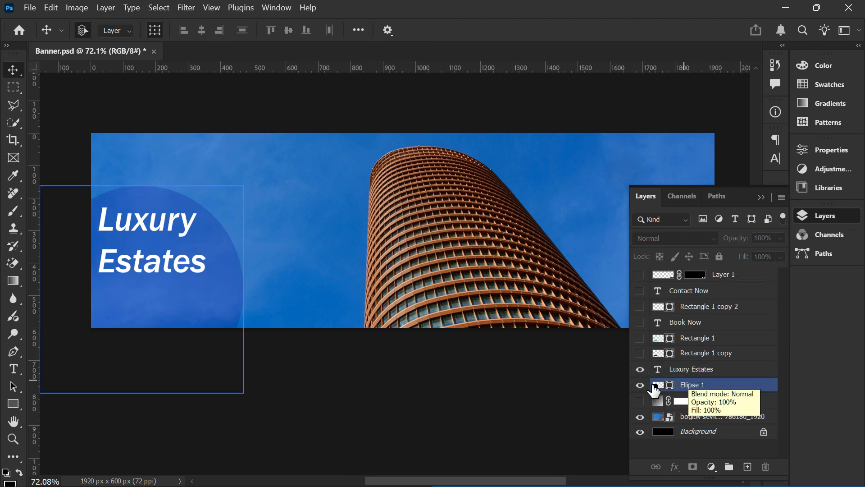
left_click(721, 417)
scroll(385, 415, "up", 1)
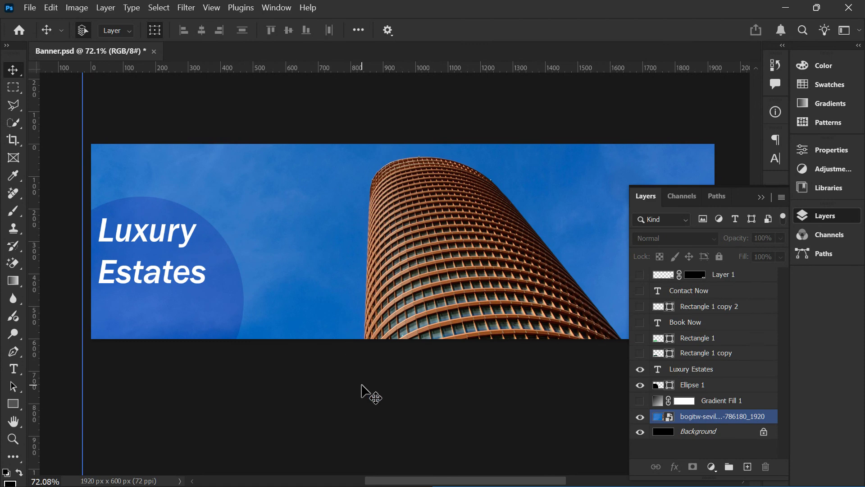
left_click(689, 385)
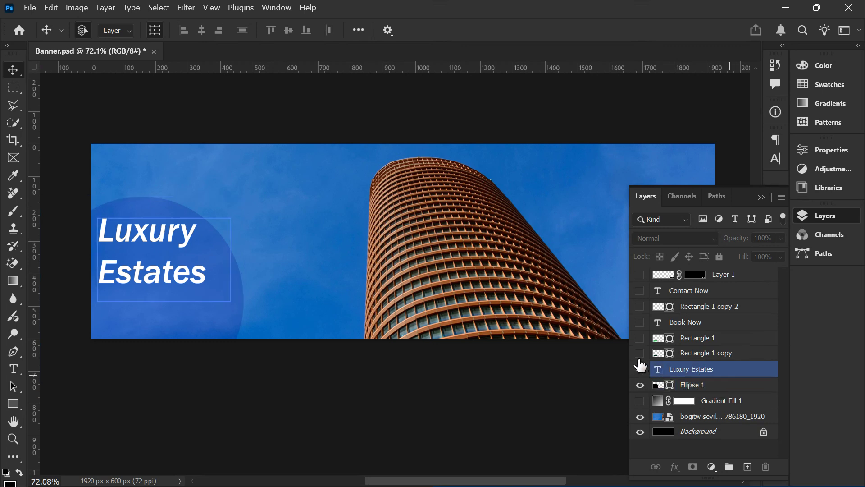
Step: Make the Book Now text and its two button shapes, Rectangle 1 and Rectangle 1 copy, visible
left_click(640, 322)
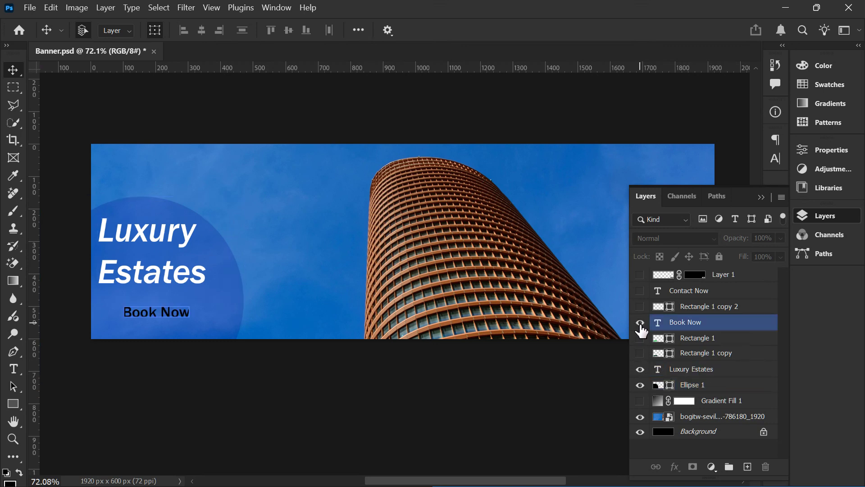
left_click(640, 338)
left_click(640, 353)
left_click(643, 419)
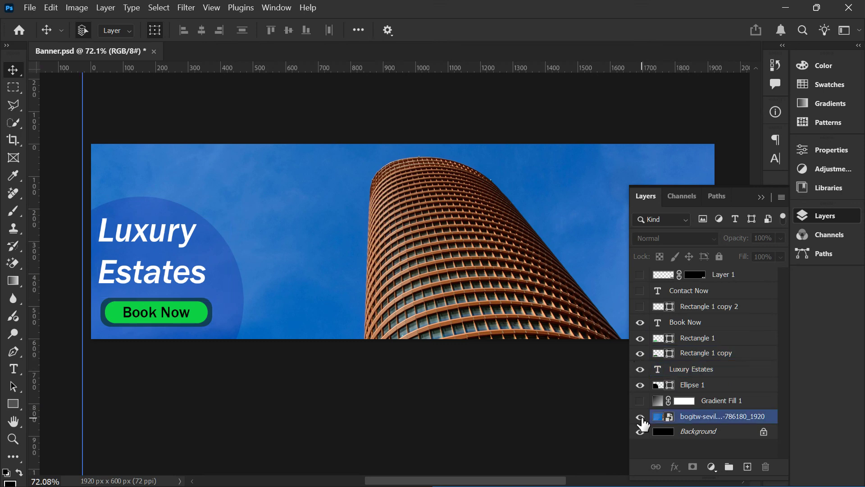
left_click(669, 370)
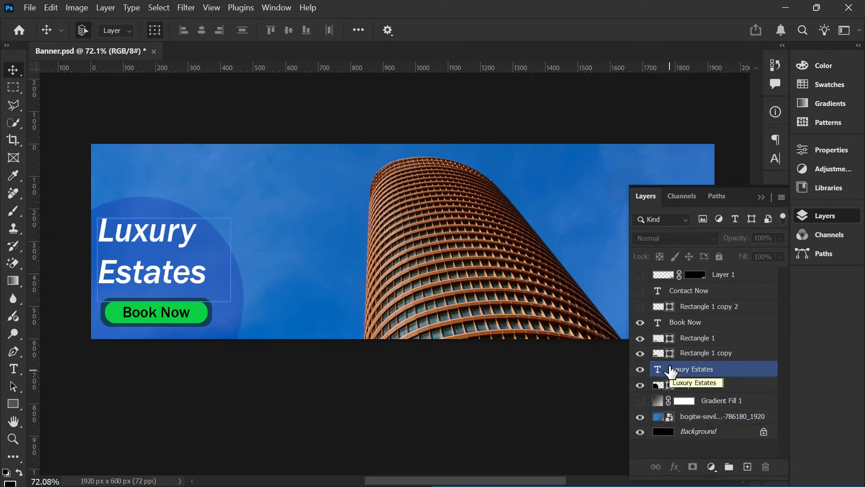
Step: Make the Gradient Fill 1 layer visible above the building photo
left_click(639, 402)
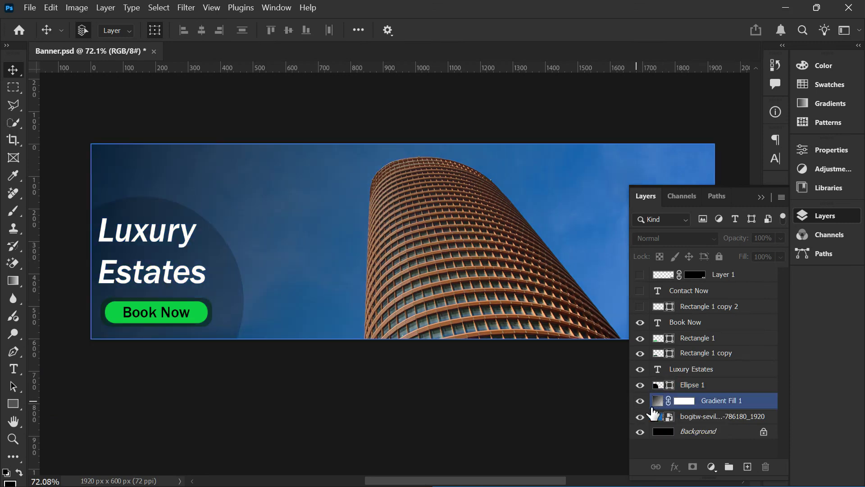
left_click(671, 386)
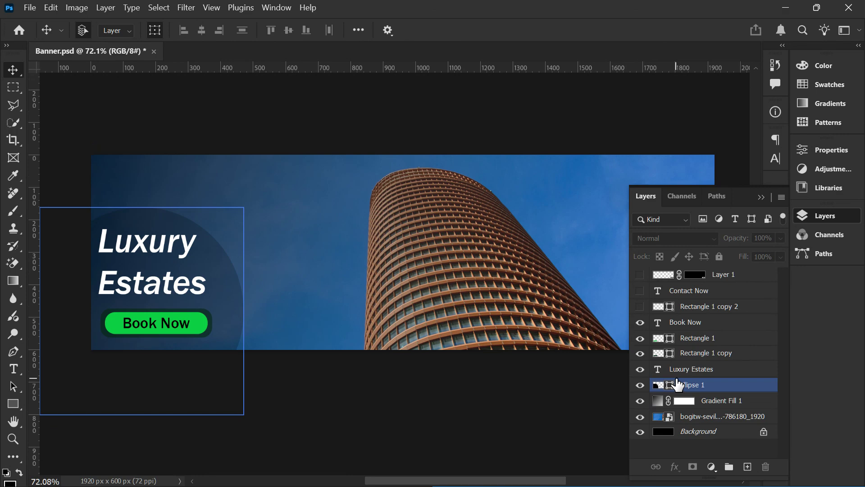
left_click(651, 417)
Step: Hide the building photo briefly to compare the banner without it, and show it again
left_click(640, 417)
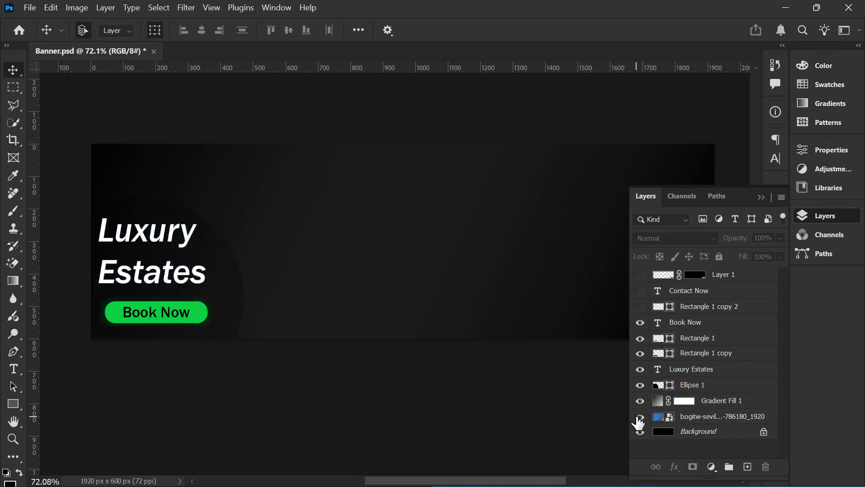
left_click(640, 417)
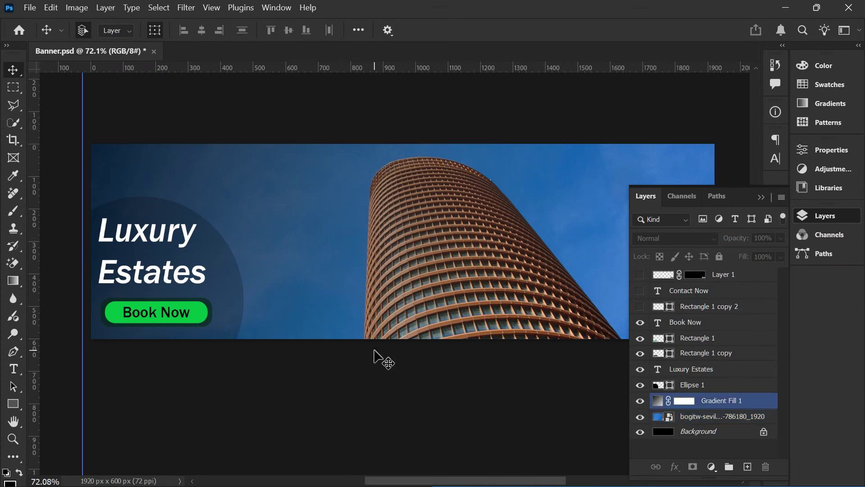
scroll(557, 283, "up", 1)
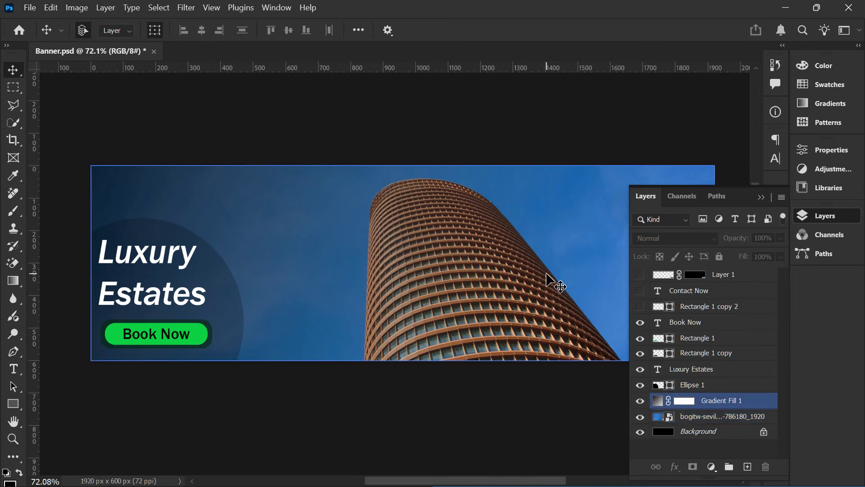
Step: Undock the Layers panel and move it aside so that it covers less of the banner
left_click_drag(733, 198, 747, 161)
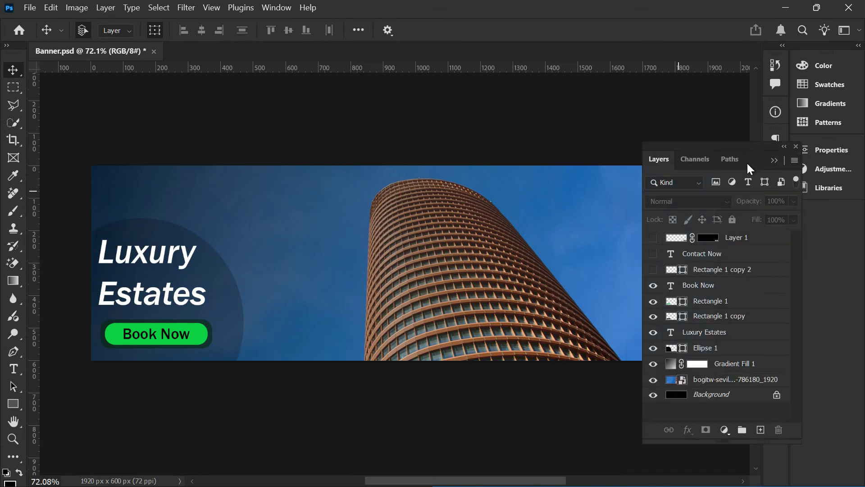
left_click_drag(678, 145, 736, 107)
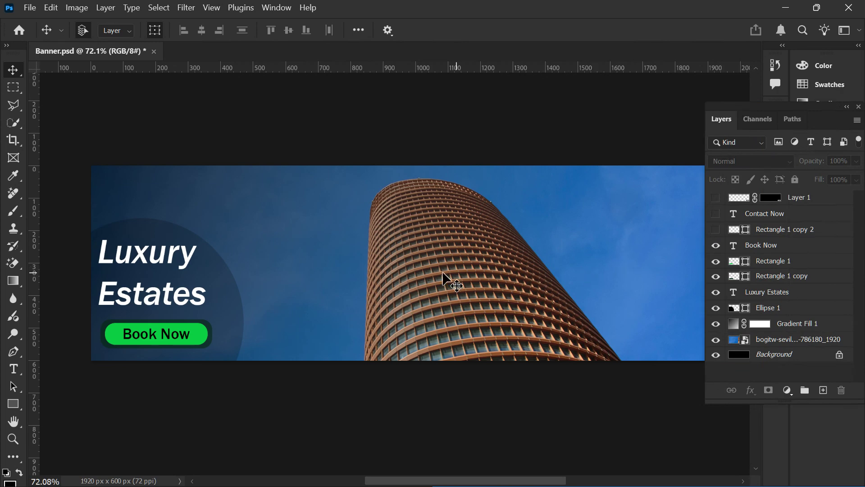
left_click(529, 265)
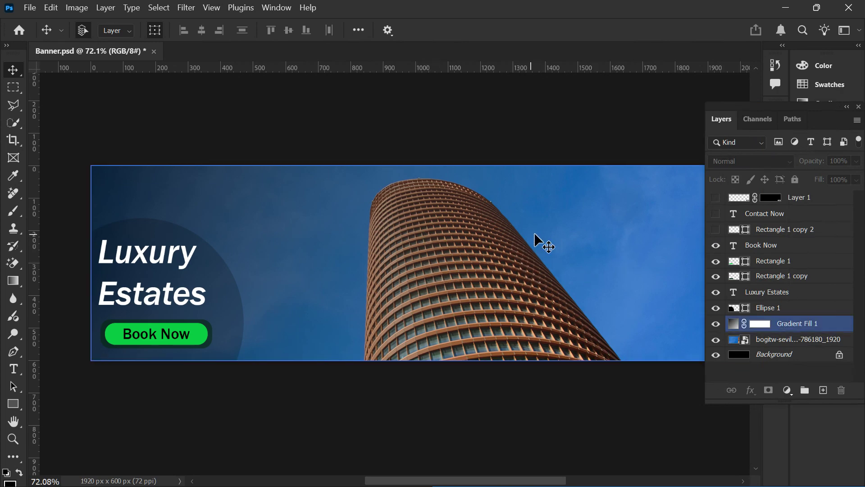
left_click(764, 342)
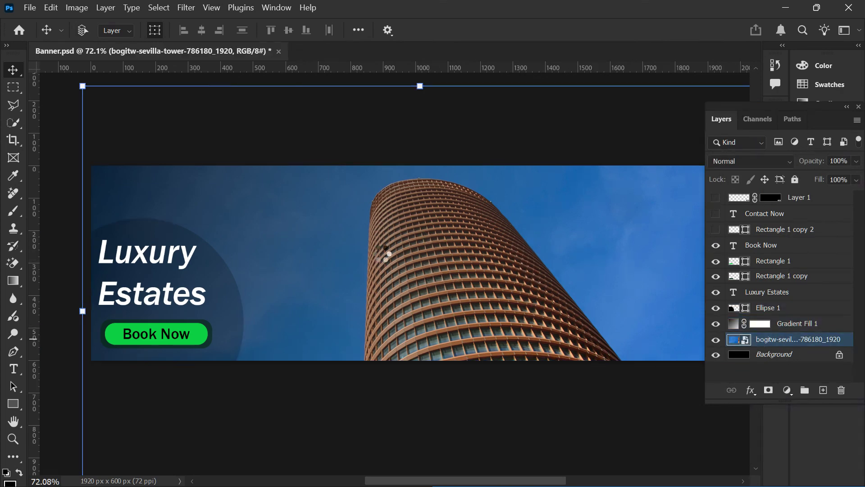
key("ctrl+t")
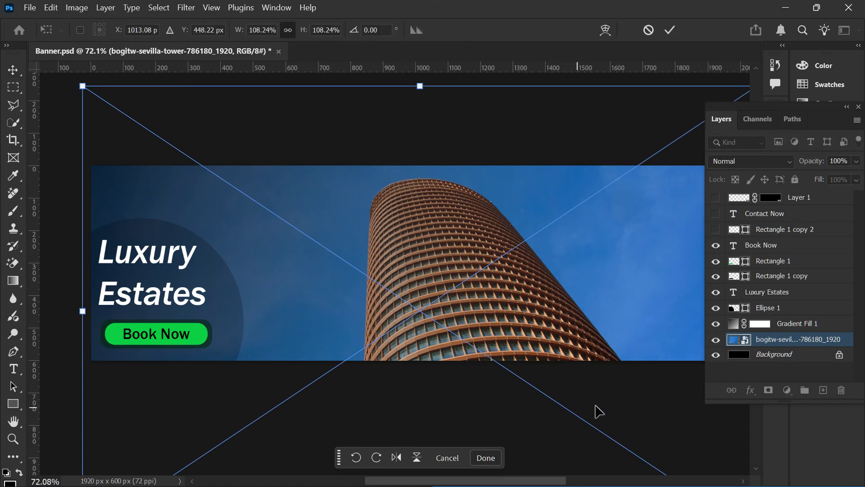
left_click(756, 369)
left_click(591, 359)
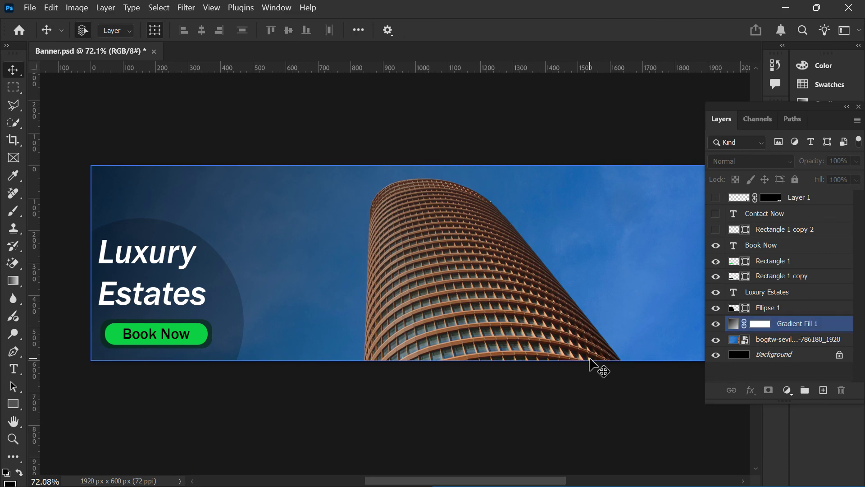
left_click(452, 311)
left_click(395, 300)
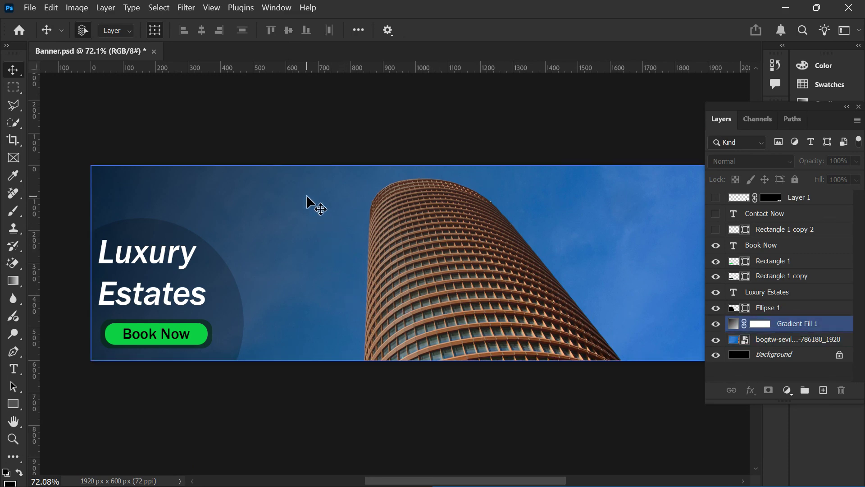
Step: Make the Contact Now text and its Rectangle 1 copy 2 button shape visible, with the social icons layer hidden
scroll(307, 195, "down", 1)
scroll(306, 195, "down", 2)
scroll(306, 195, "up", 2)
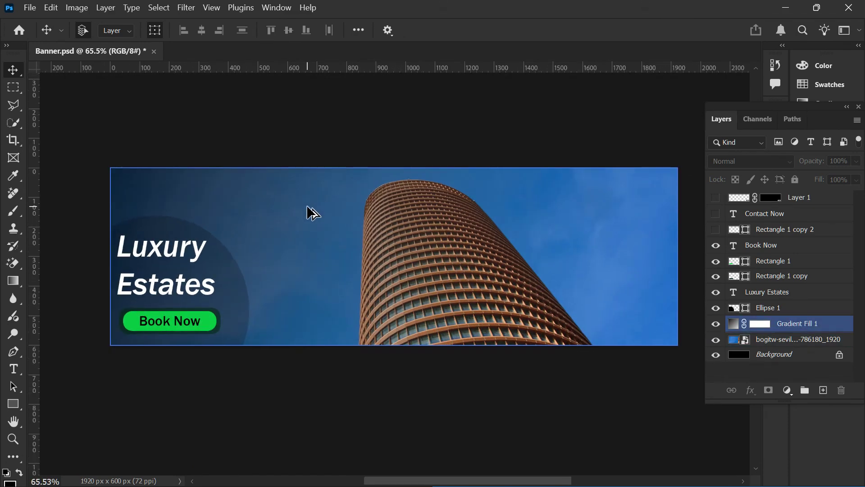
left_click(716, 214)
left_click(716, 198)
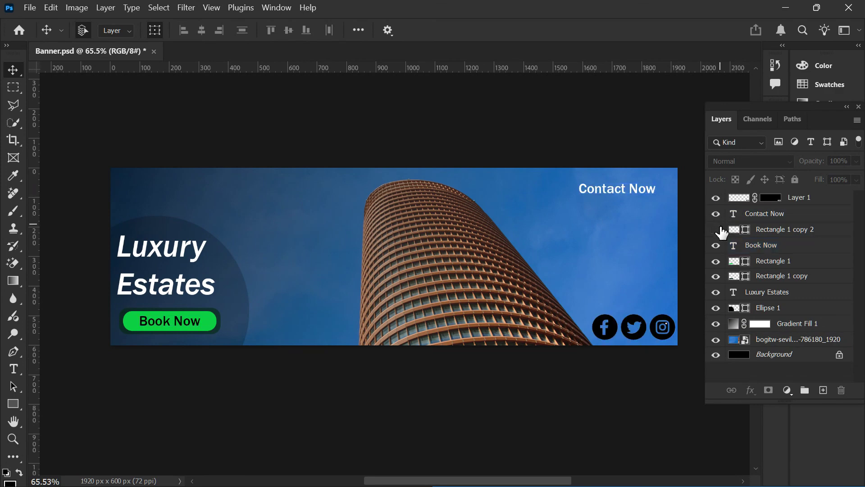
left_click(716, 230)
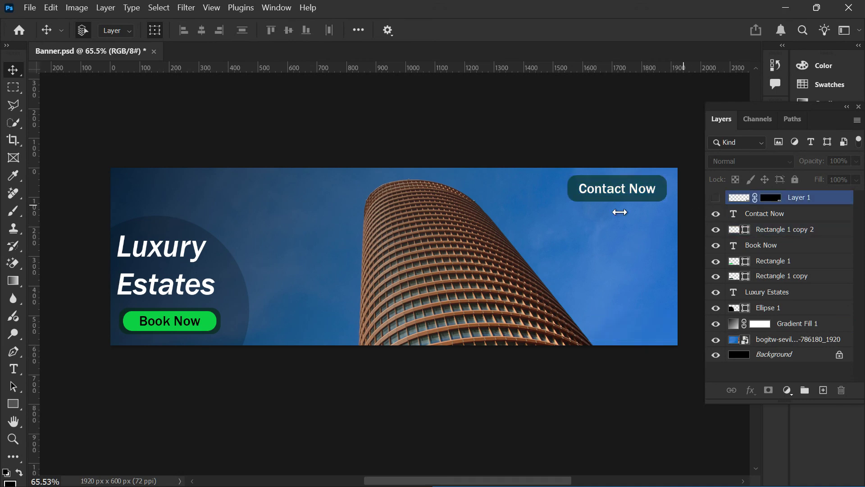
Step: Inspect the Contact Now button up close and make Layer 1 with the social media icons visible
scroll(642, 180, "up", 5)
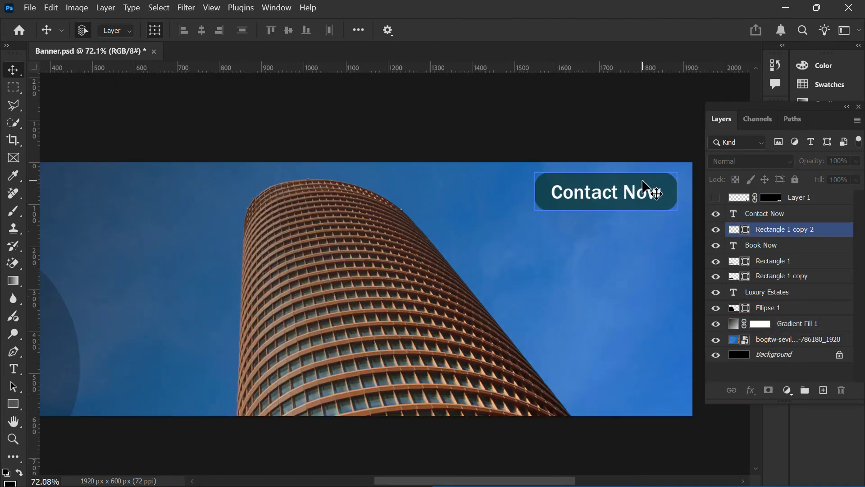
scroll(634, 226, "down", 2)
scroll(640, 241, "down", 1)
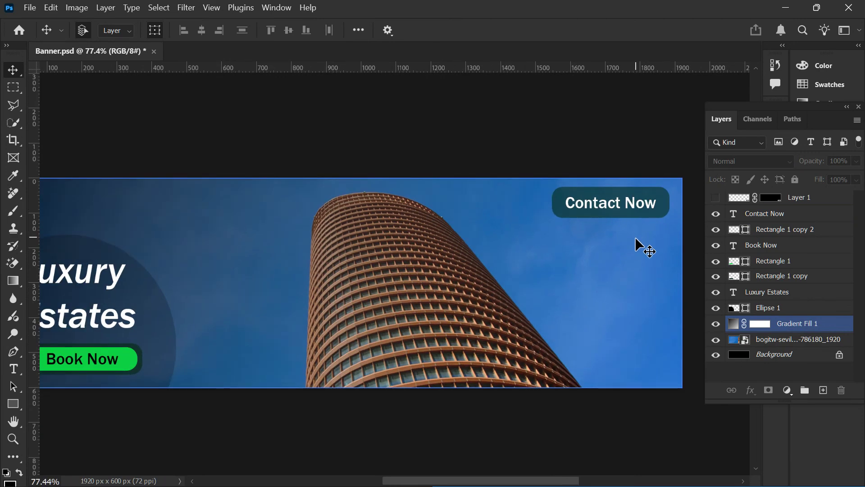
scroll(635, 249, "left", 3)
scroll(634, 242, "down", 1)
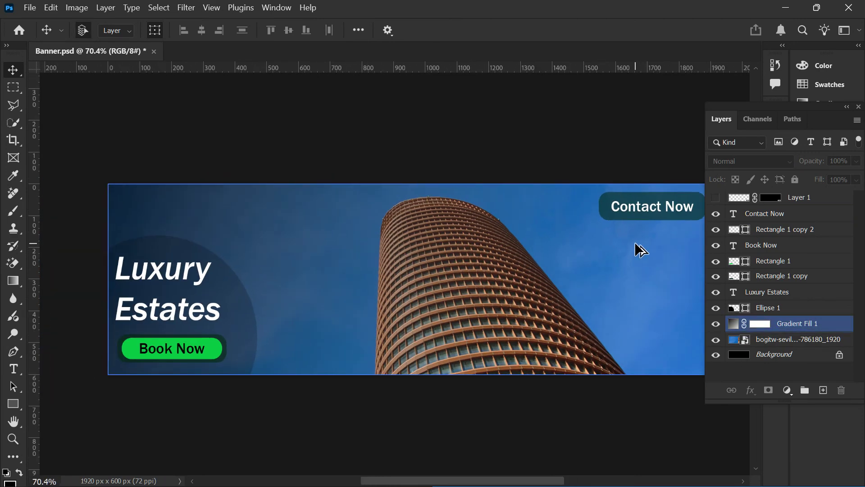
scroll(634, 241, "right", 1)
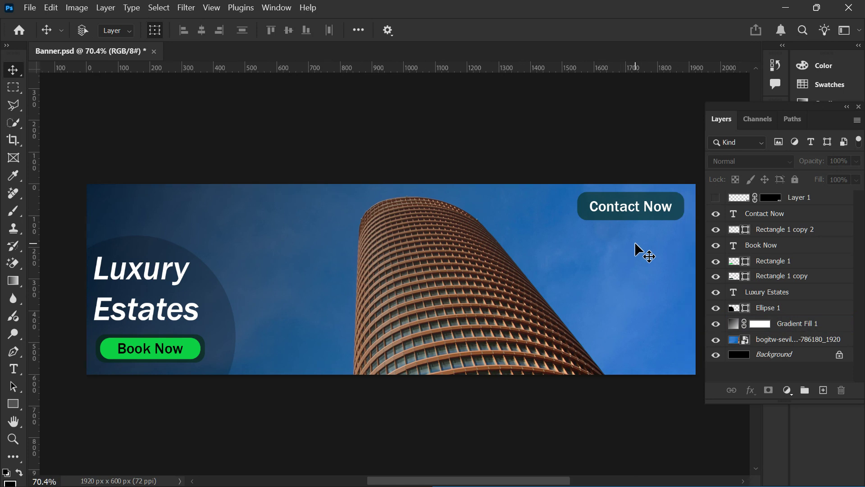
left_click(716, 197)
left_click(732, 229)
left_click_drag(731, 274, 730, 393)
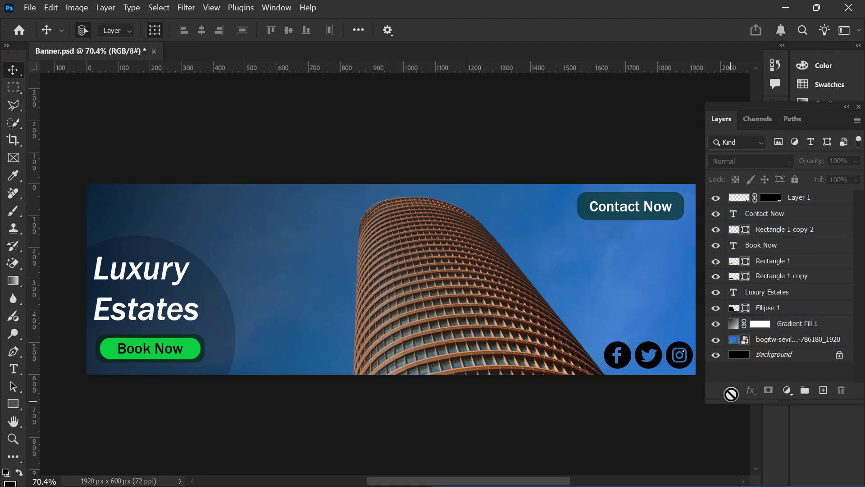
left_click(539, 333)
scroll(539, 333, "down", 1)
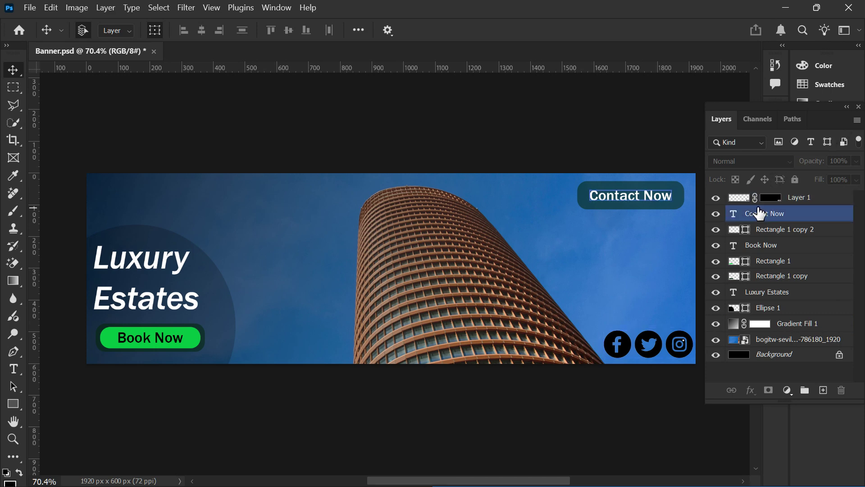
left_click(739, 199)
left_click(671, 350)
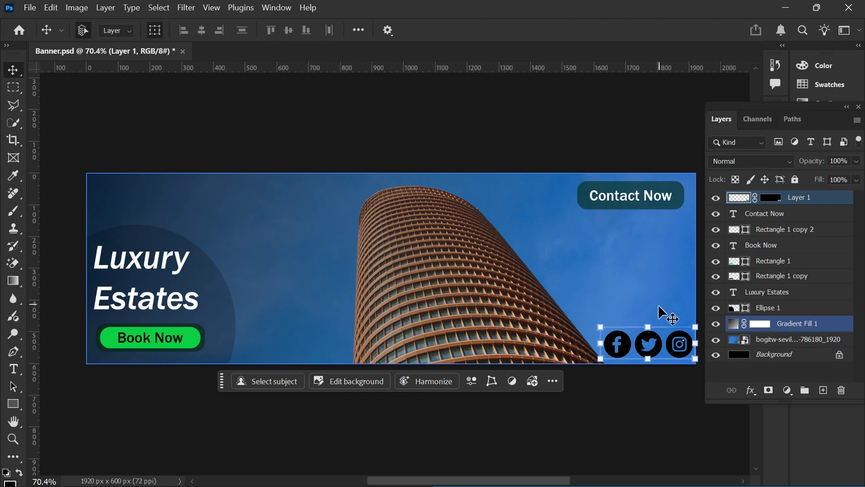
key("ctrl+t")
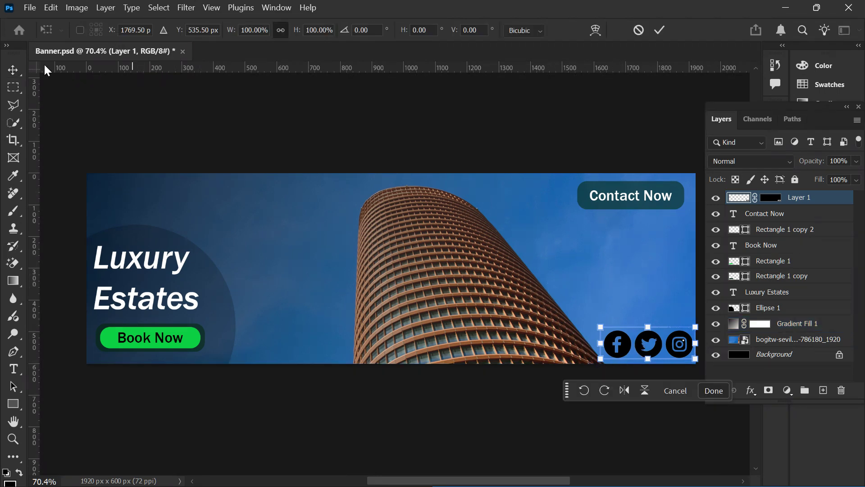
left_click(13, 70)
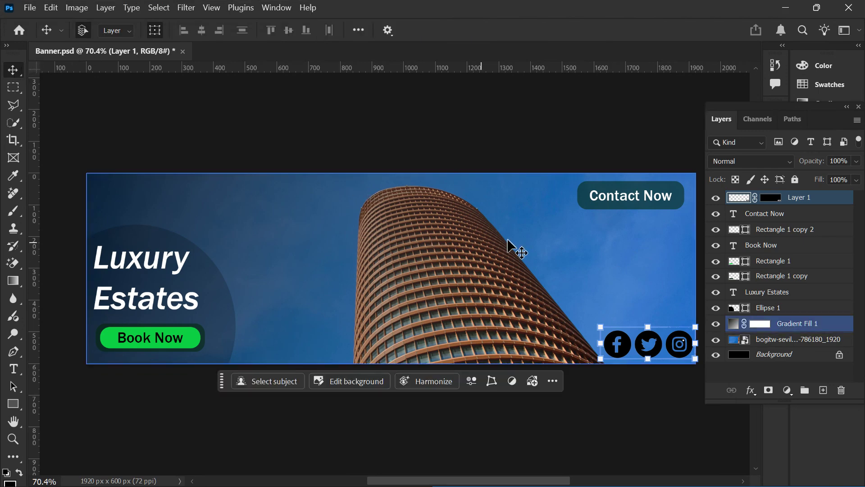
double_click(647, 198)
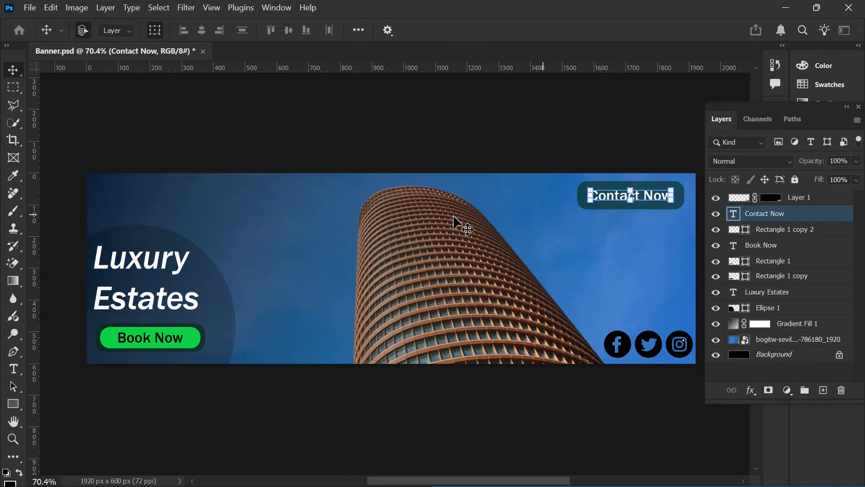
Step: Look at the Export As format options for the banner and close the dialog without exporting
left_click(30, 9)
mouse_move(179, 240)
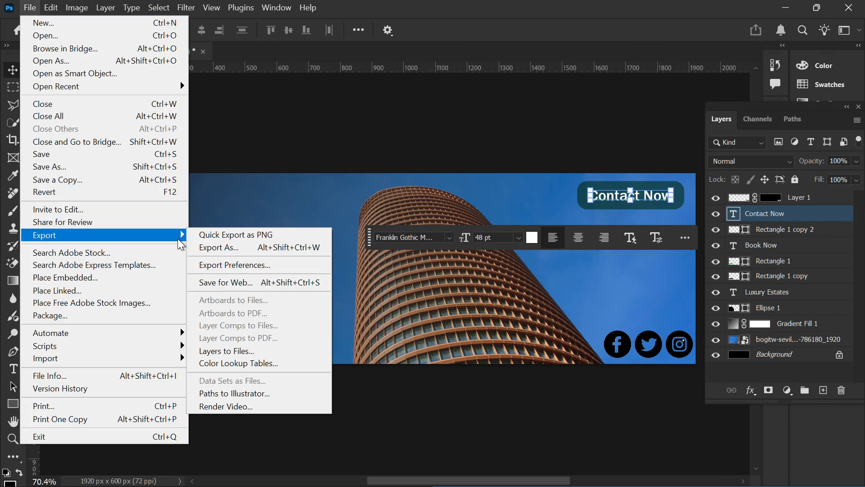
left_click(211, 248)
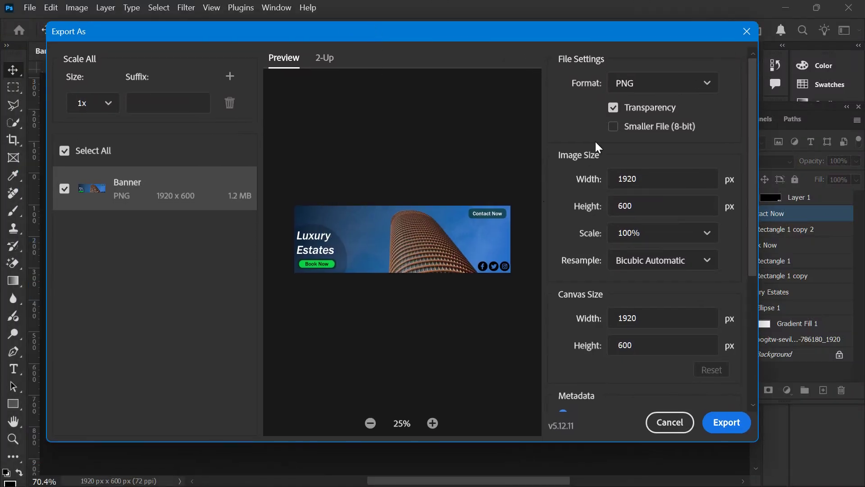
left_click(636, 85)
left_click(634, 83)
left_click(741, 37)
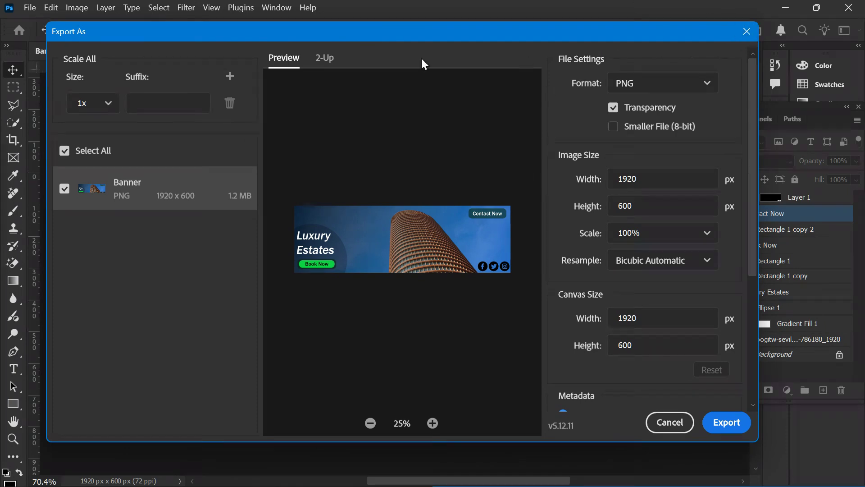
Step: Open Save for Web for the banner and inspect both ends of the optimized GIF preview
left_click(36, 6)
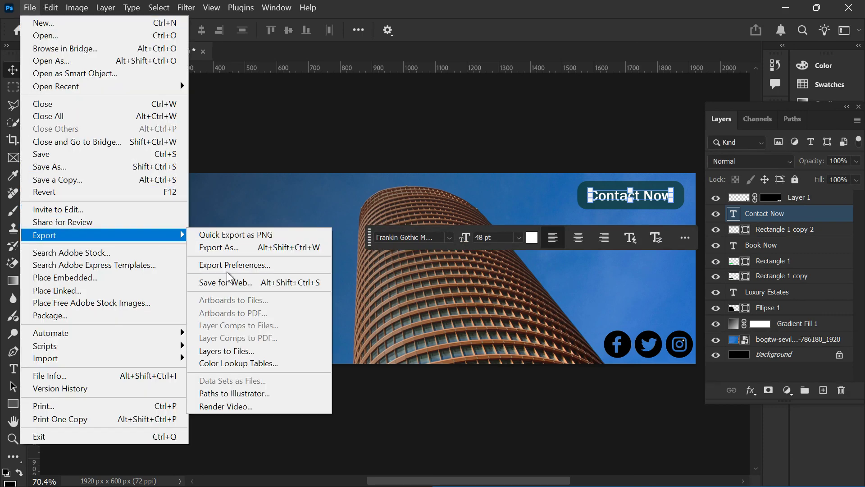
left_click(233, 234)
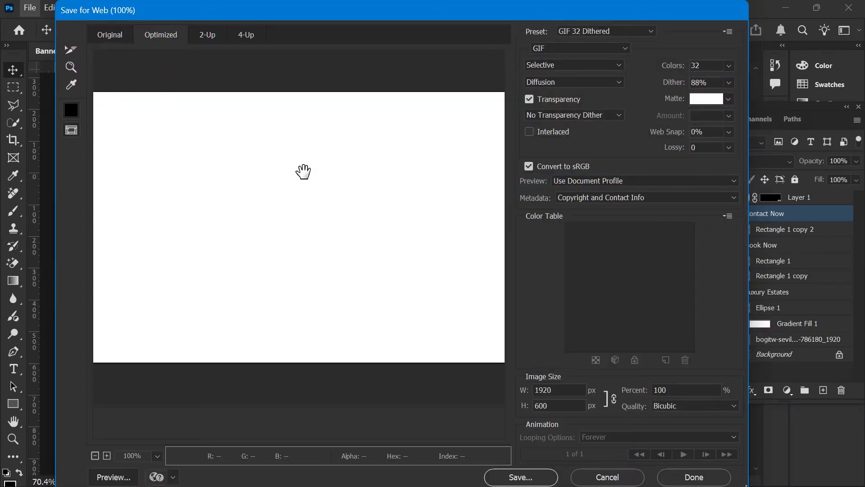
left_click_drag(350, 216, 139, 205)
mouse_move(292, 207)
left_mouse_down()
mouse_move(216, 226)
mouse_move(63, 231)
left_mouse_up()
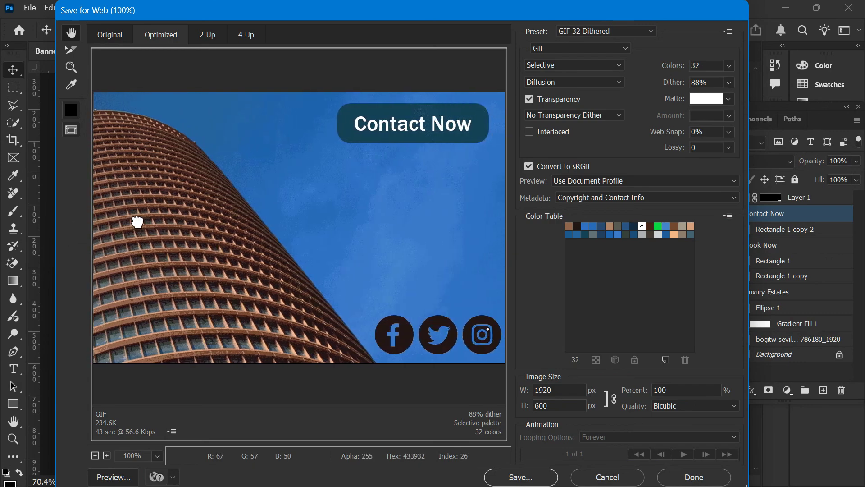
left_click_drag(137, 222, 486, 248)
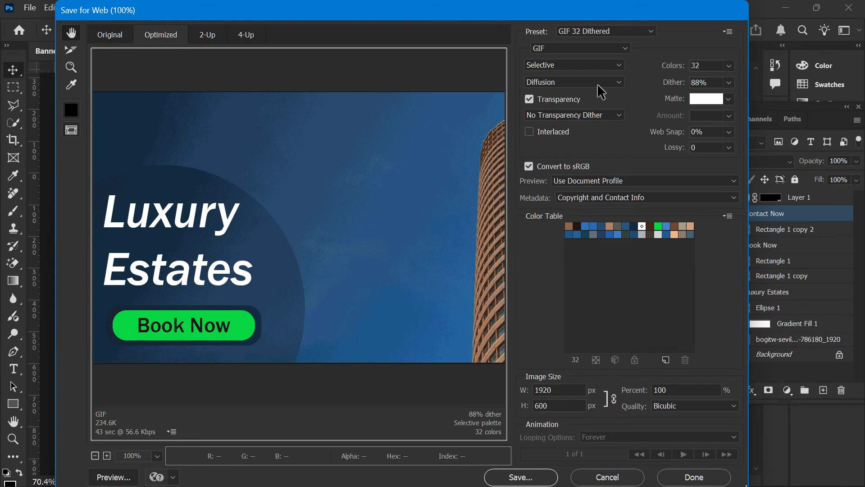
Step: Try the WBMP format in Save for Web, check its preview and leave without saving
left_click(596, 47)
left_click(539, 99)
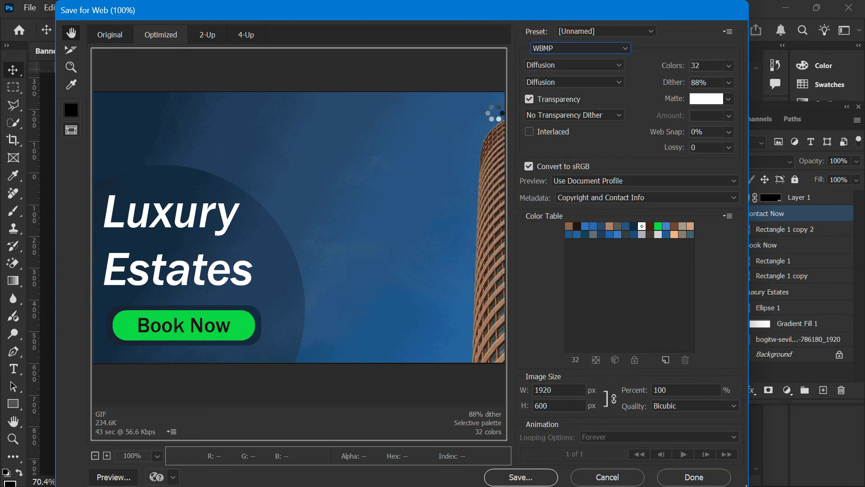
left_click_drag(462, 105, 413, 106)
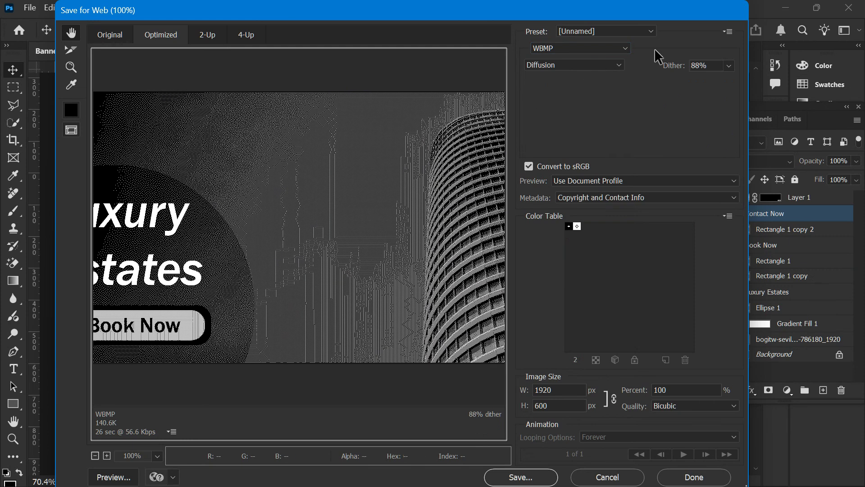
left_click(606, 476)
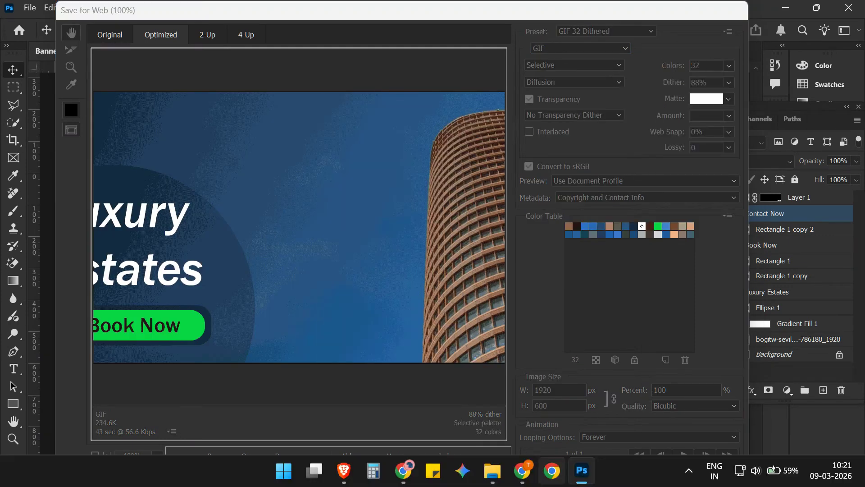